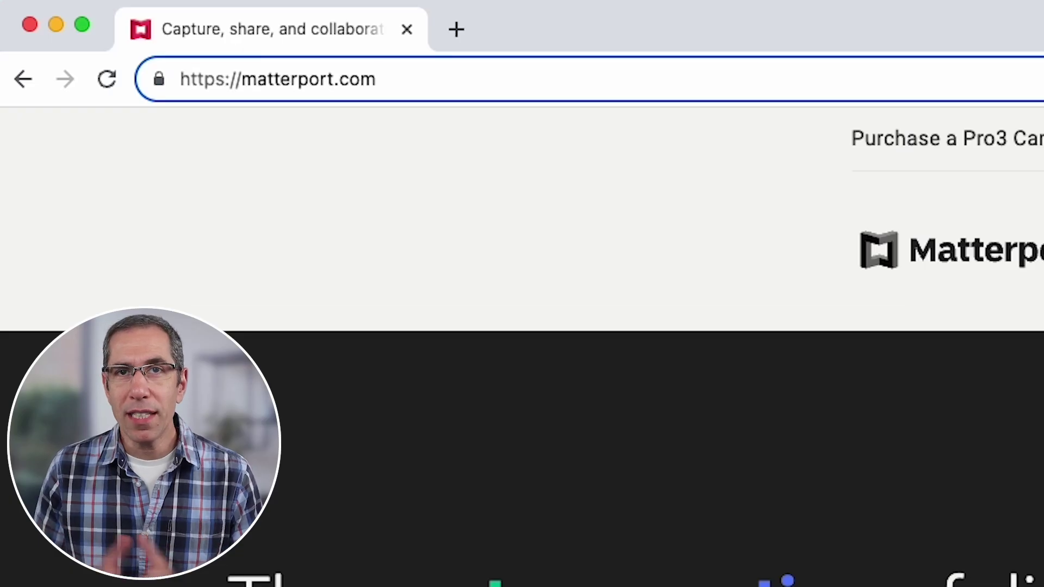
- Load the Matterport Procore partner page at matterport.com/partners/procore
type("/partners/pro")
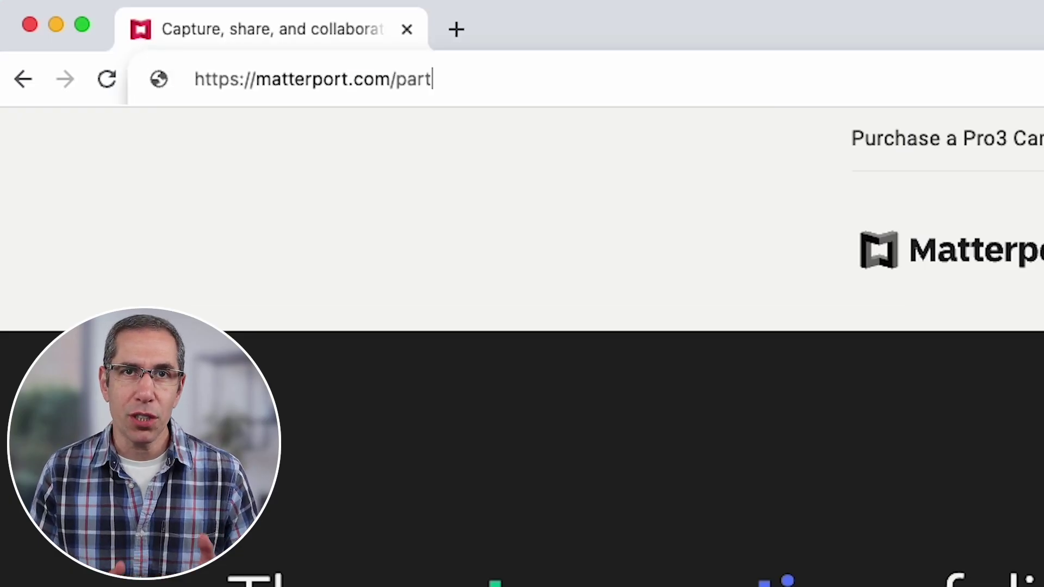
type("core")
key("Return")
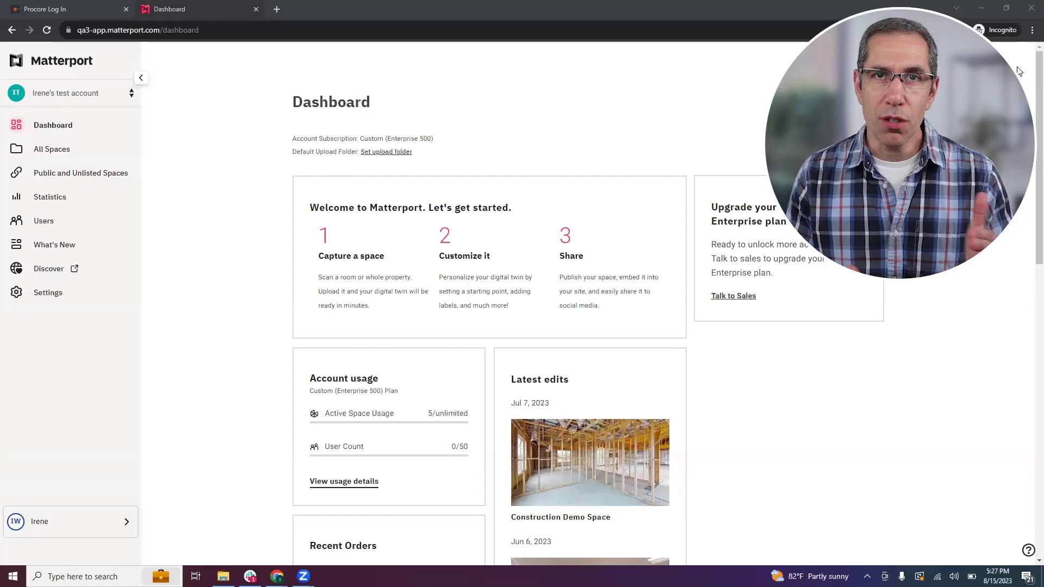
- Review the Procore add-on on the Add-ons page of the account settings
left_click(41, 293)
left_click(404, 91)
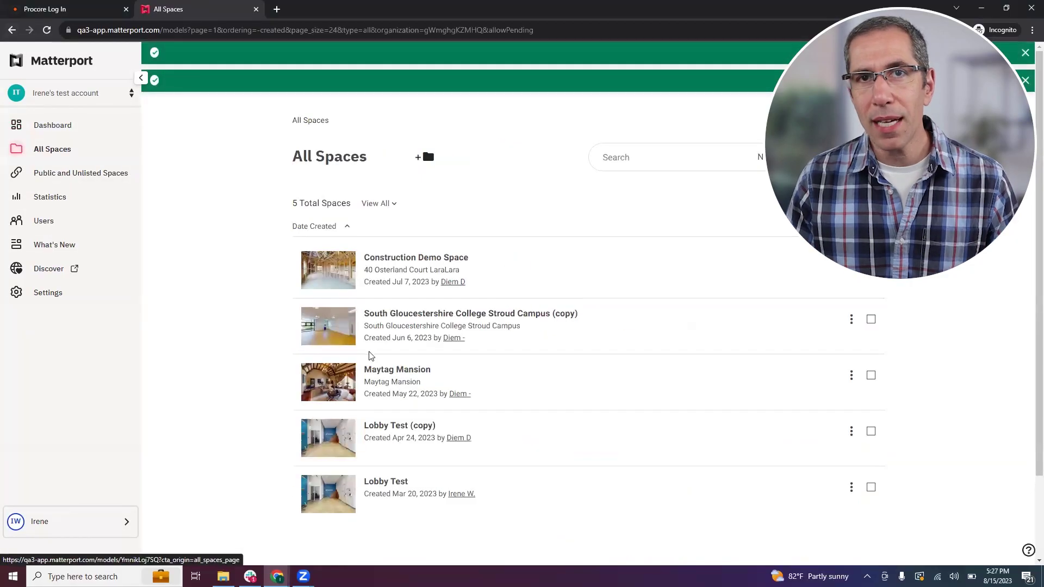
- Start exporting the Maytag Mansion MatterPak to Procore from the space's add-ons
left_click(338, 376)
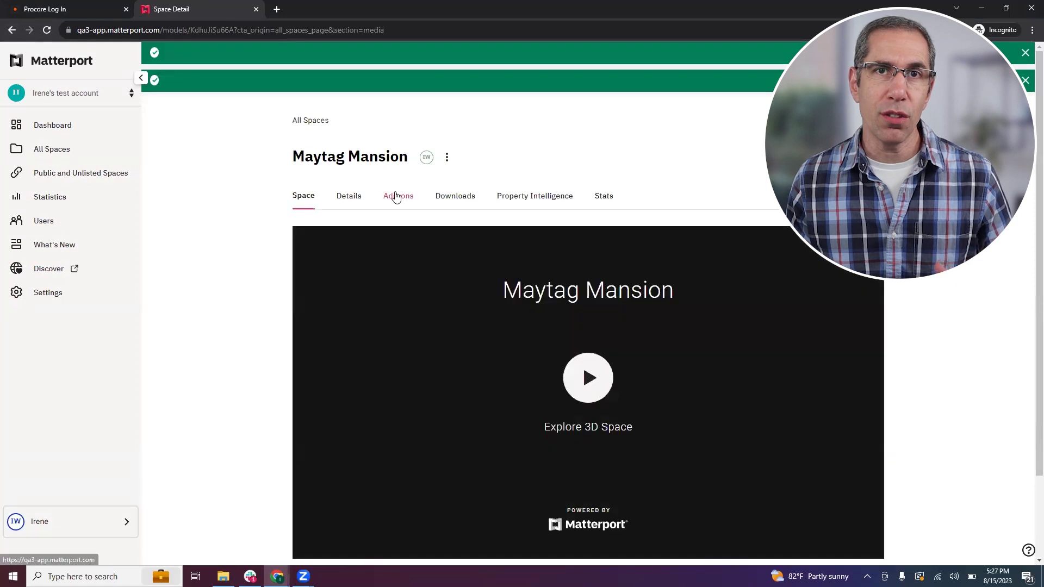
left_click(396, 197)
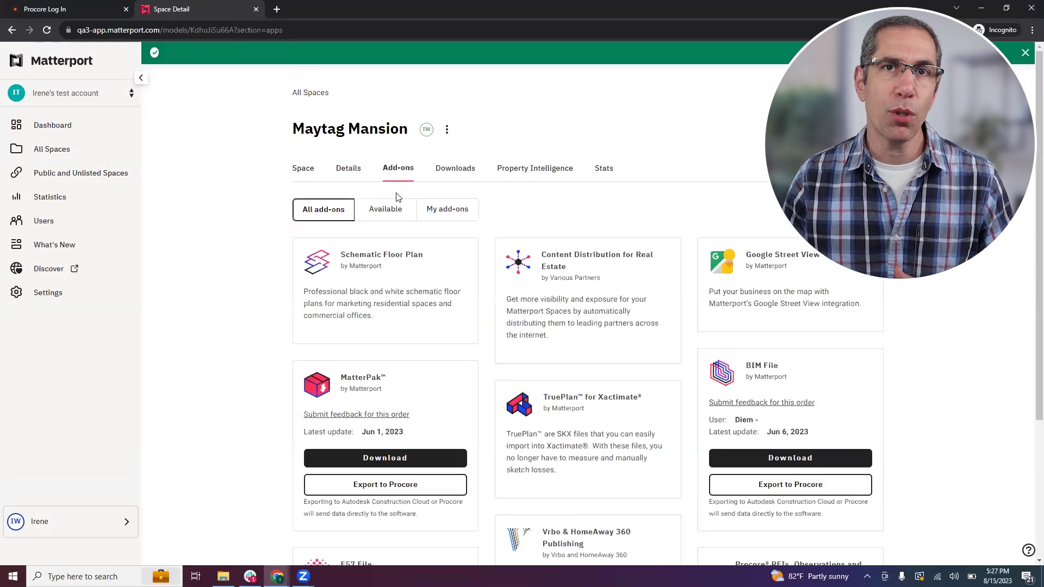
scroll(397, 206, "down", 2)
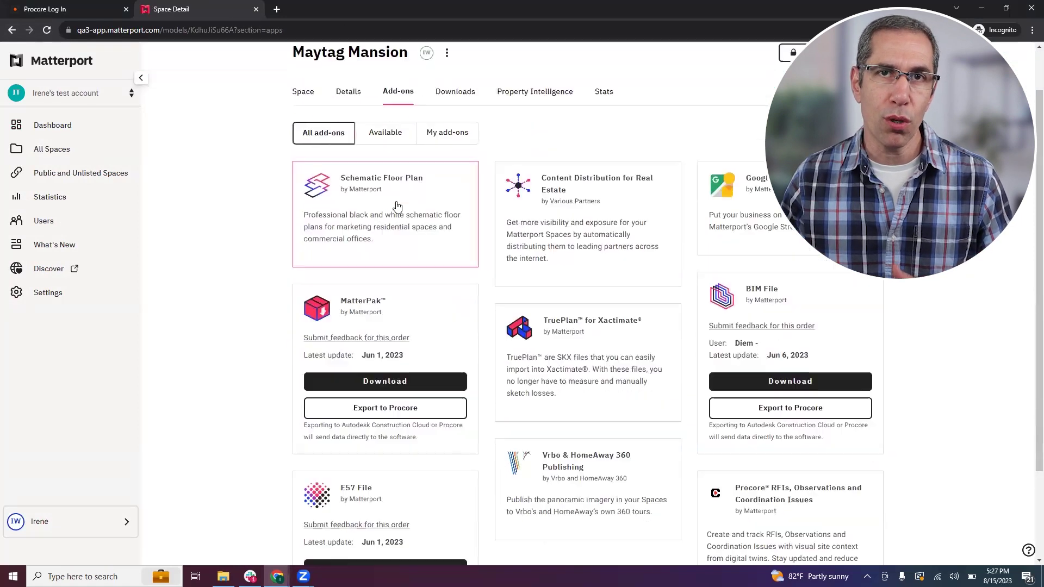
left_click(399, 412)
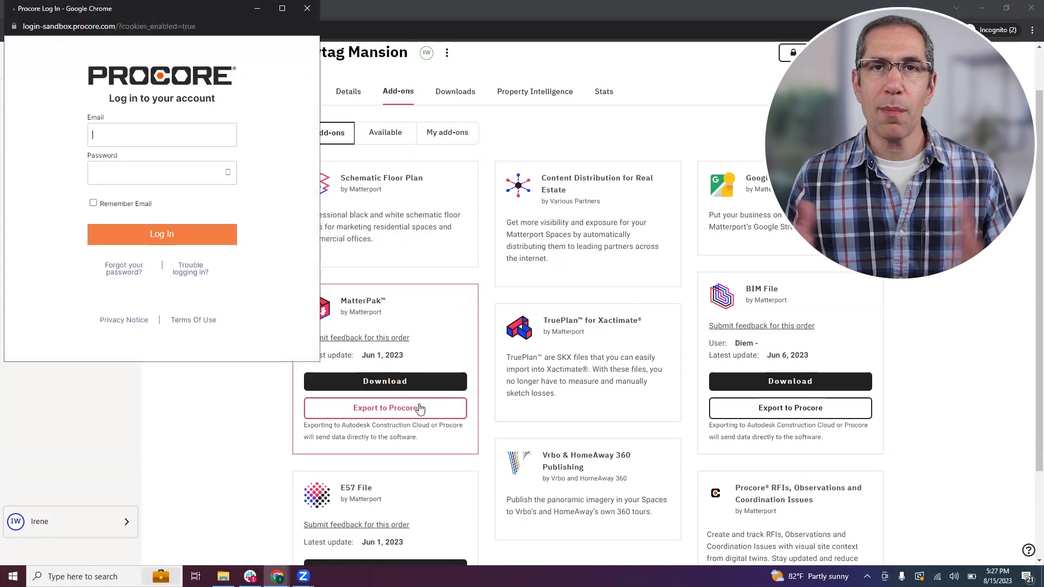
- Sign in to Procore with a saved login and pick Sandbox Test Project's 06 Matterpak Files folder
left_click(141, 141)
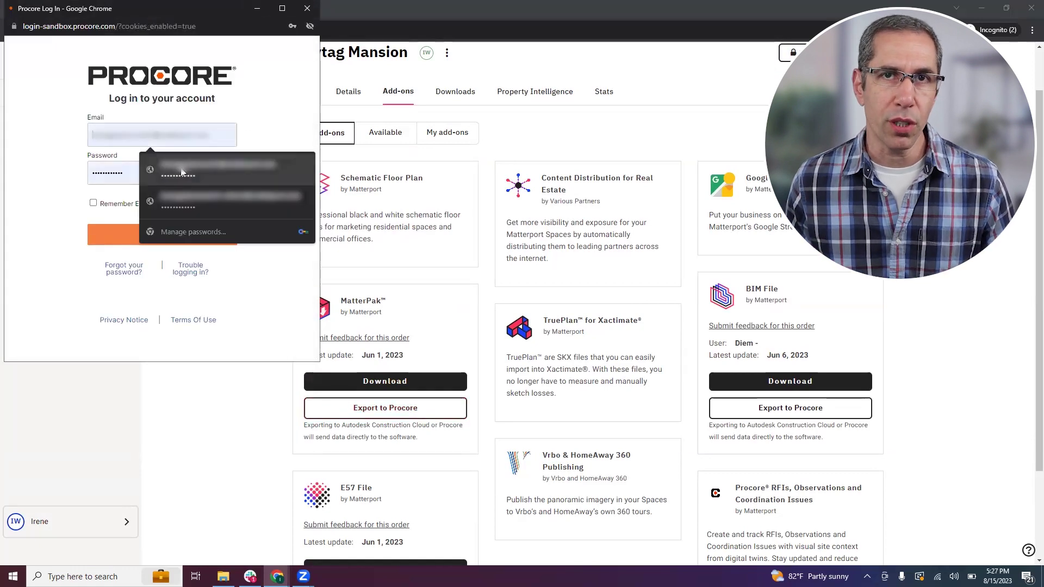
left_click(164, 168)
left_click(98, 190)
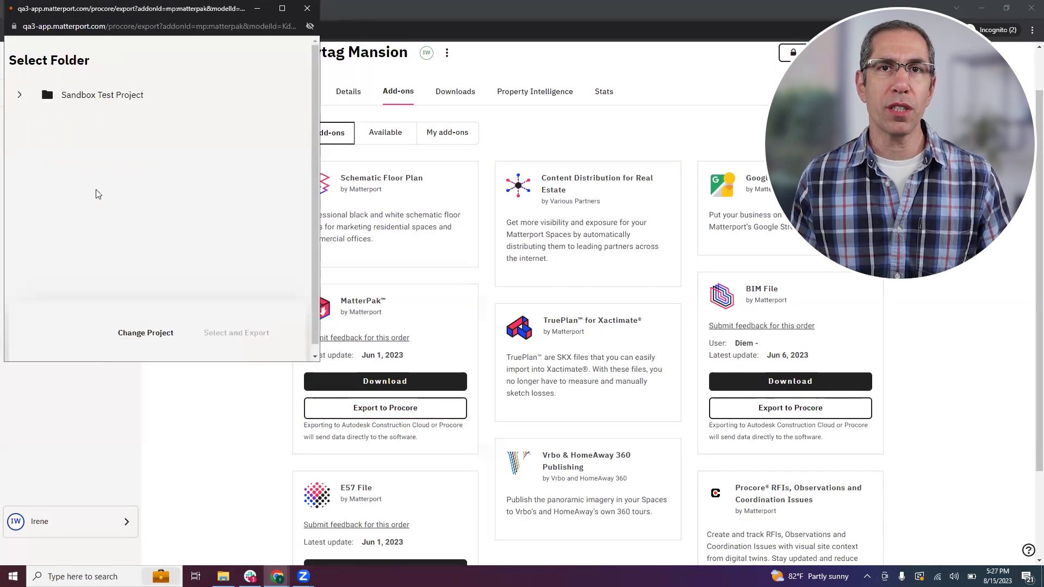
left_click(19, 94)
left_click(27, 125)
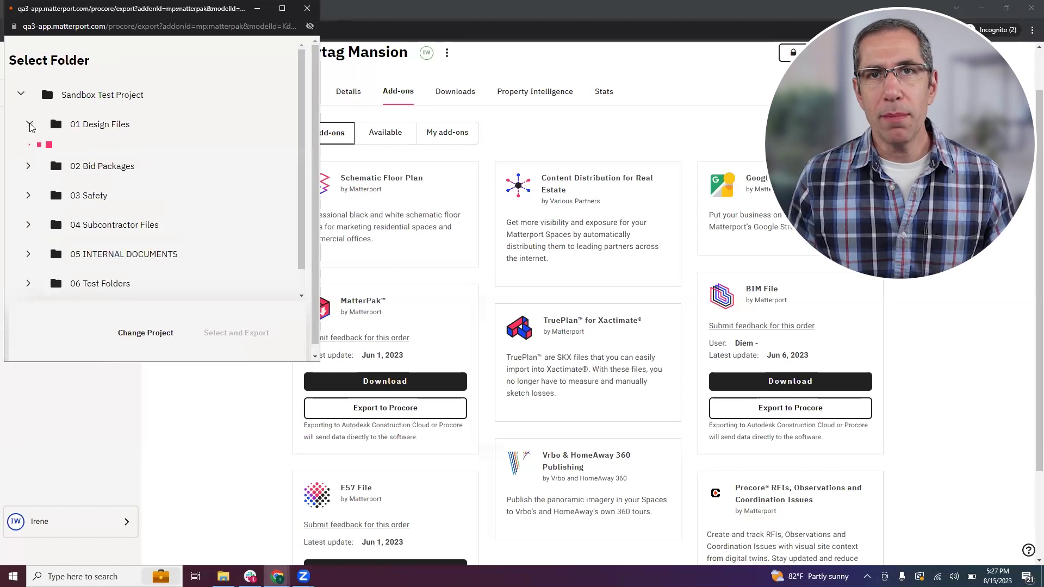
scroll(120, 190, "down", 1)
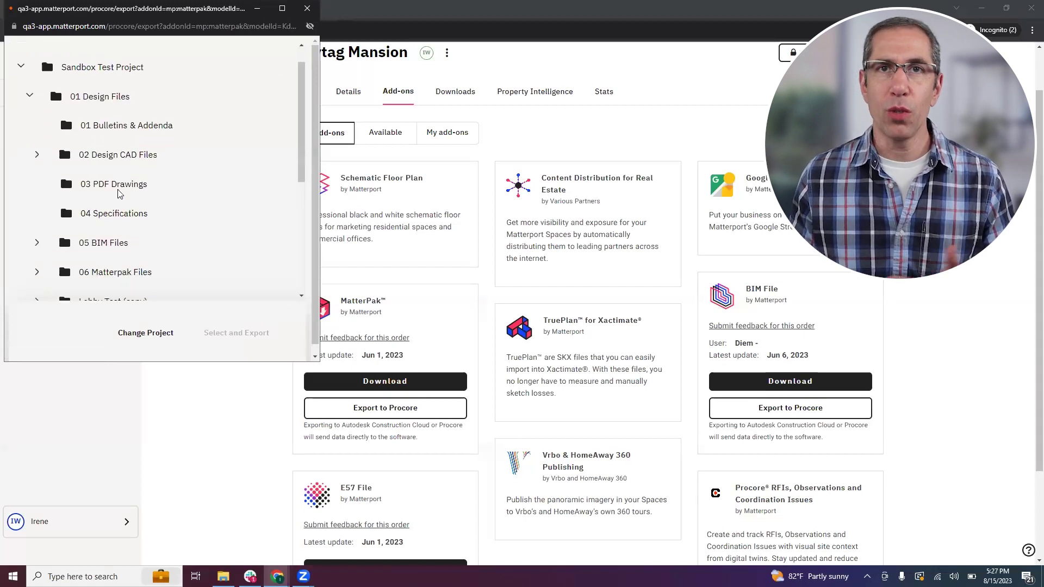
left_click(97, 245)
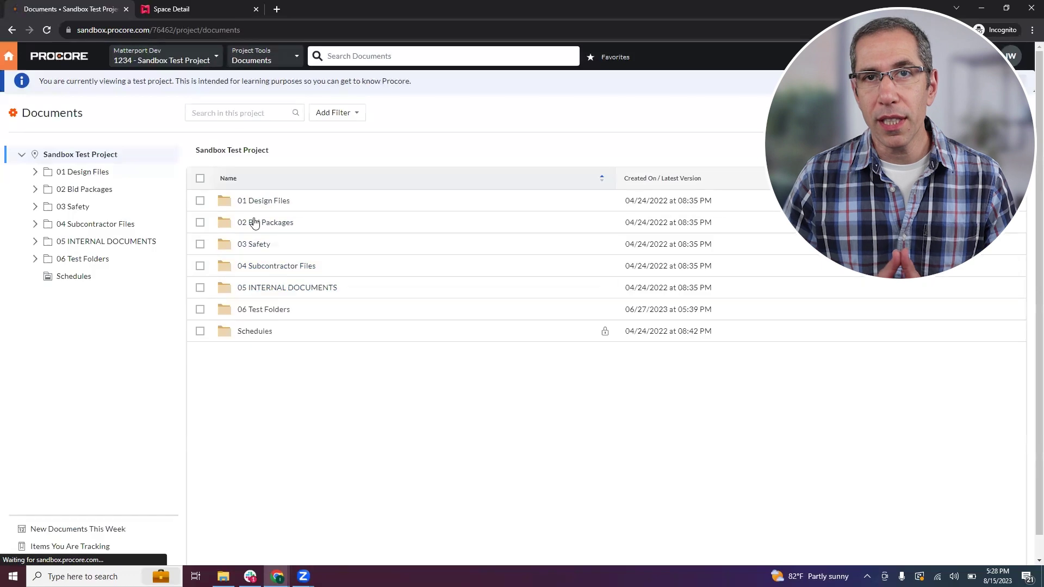
- Open the 01 Design Files folder in the Procore project's Documents
left_click(242, 207)
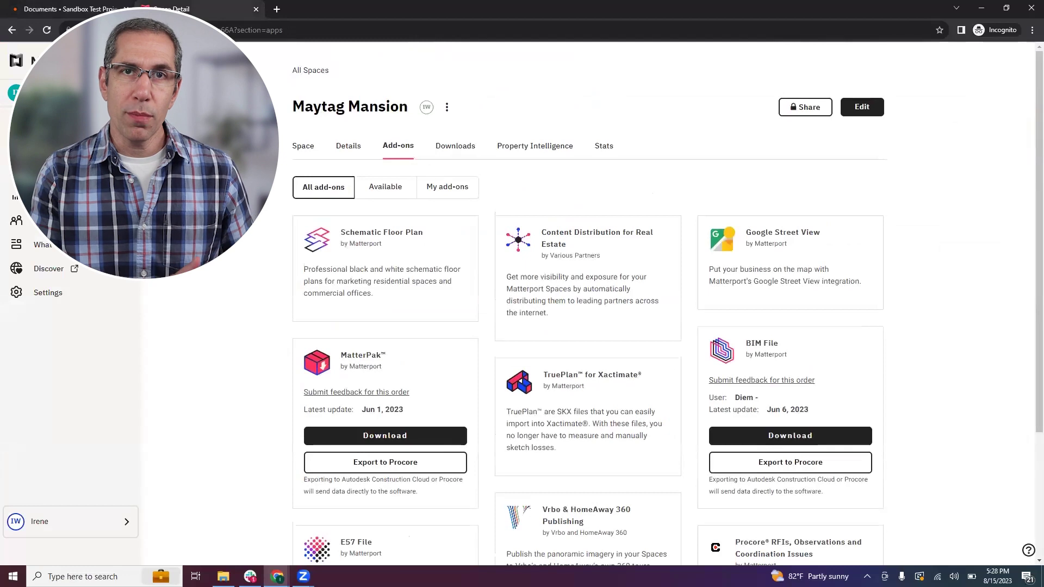
- Launch the Procore RFIs and Observations add-on for the Construction Demo Space
key("alt+Left")
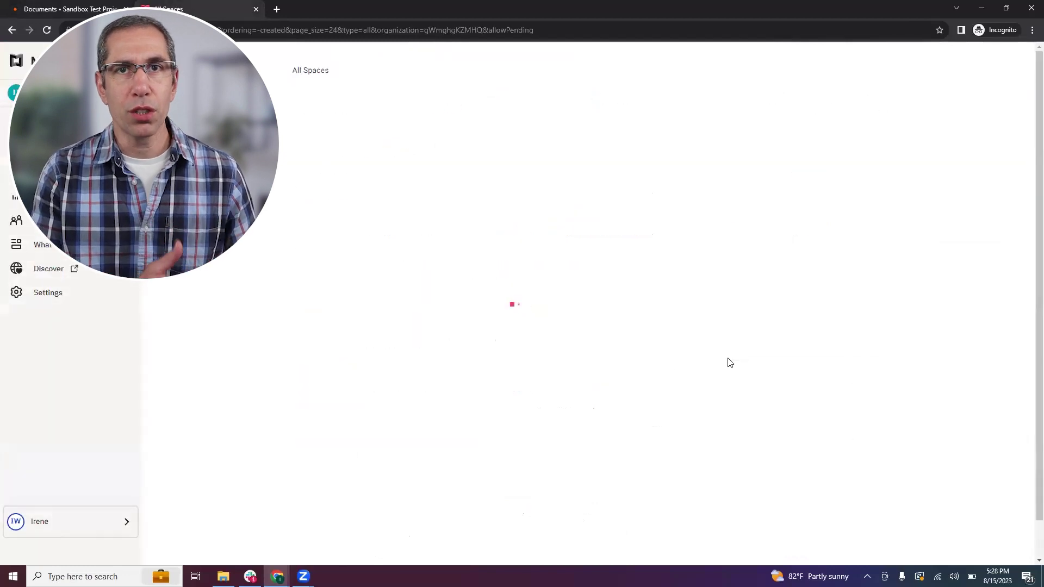
left_click(396, 208)
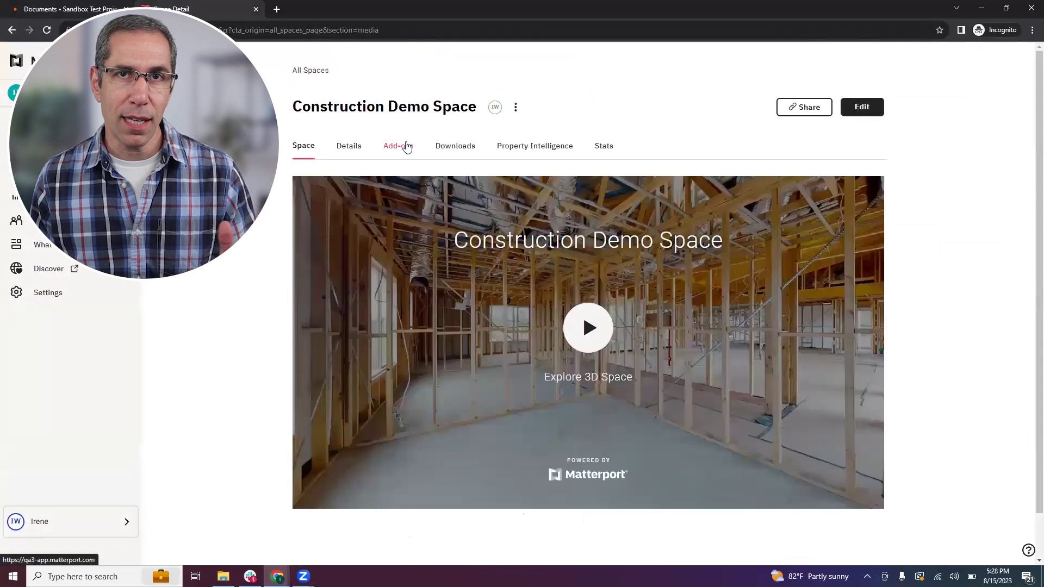
left_click(407, 147)
scroll(816, 299, "down", 2)
scroll(815, 298, "up", 1)
left_click(806, 441)
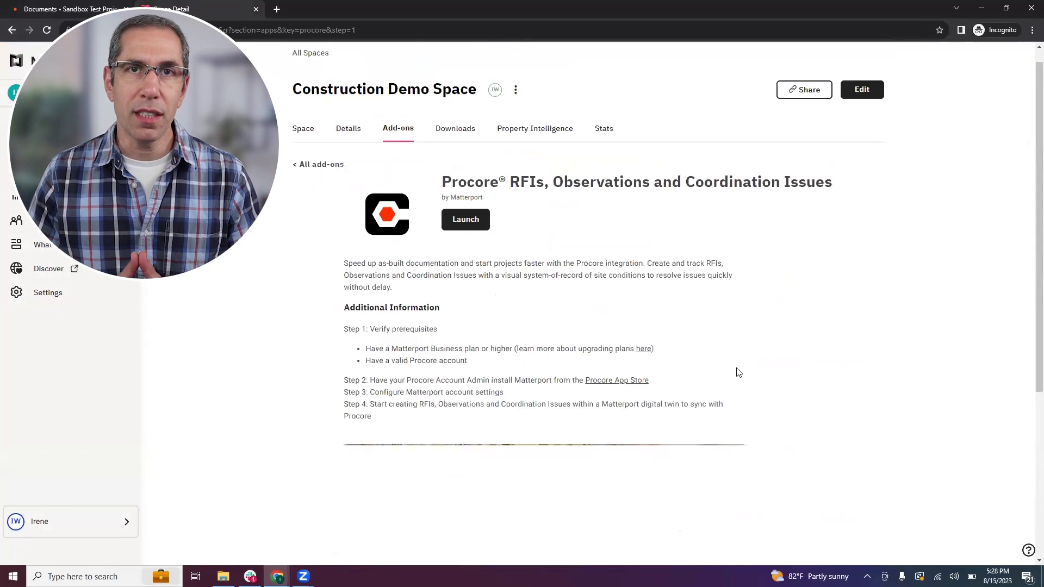
left_click(465, 219)
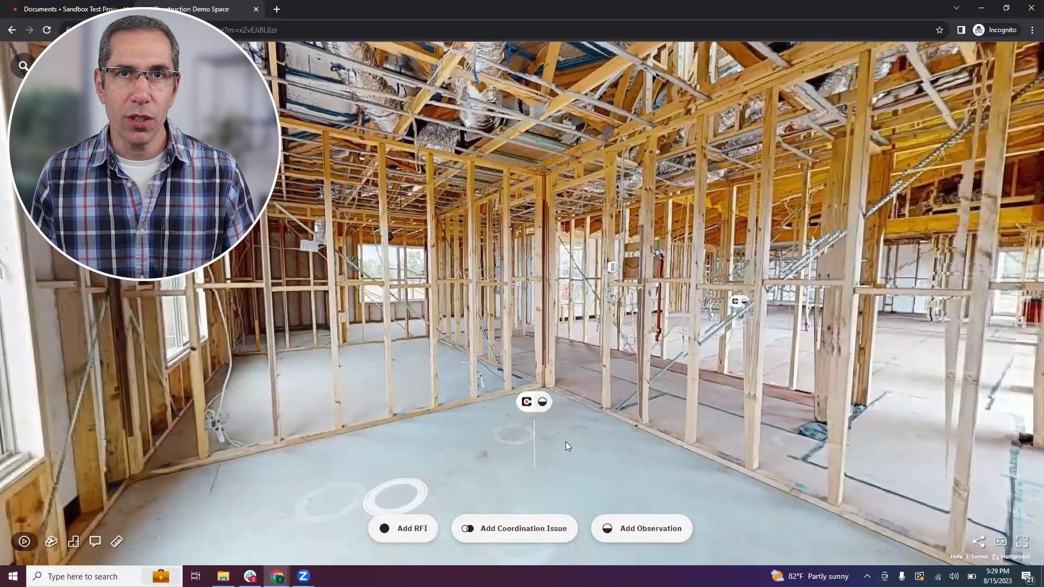
- Move to the framed wall and pin a new observation tag on the framing header
left_click(501, 456)
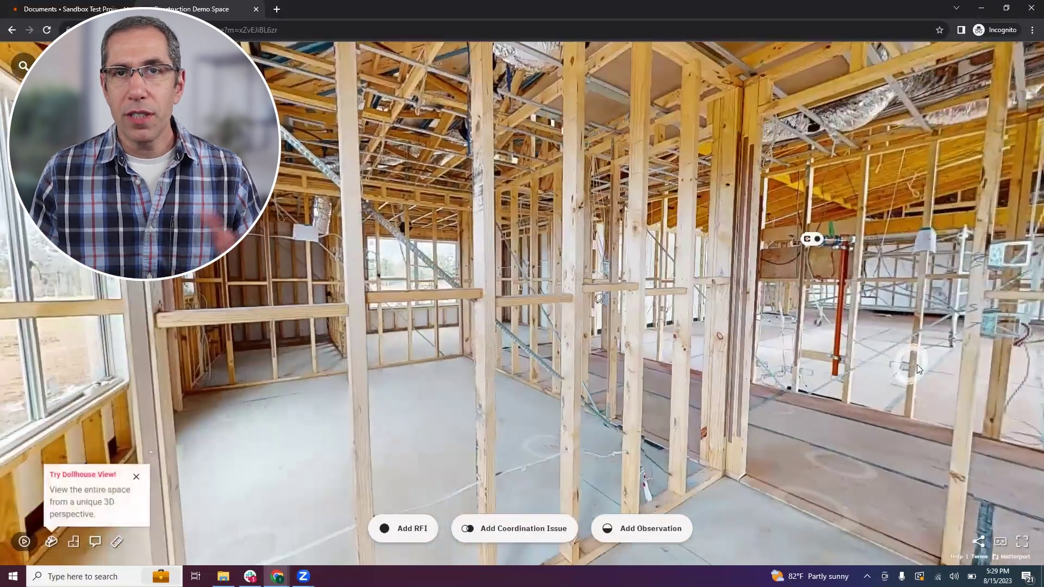
left_click_drag(916, 364, 487, 388)
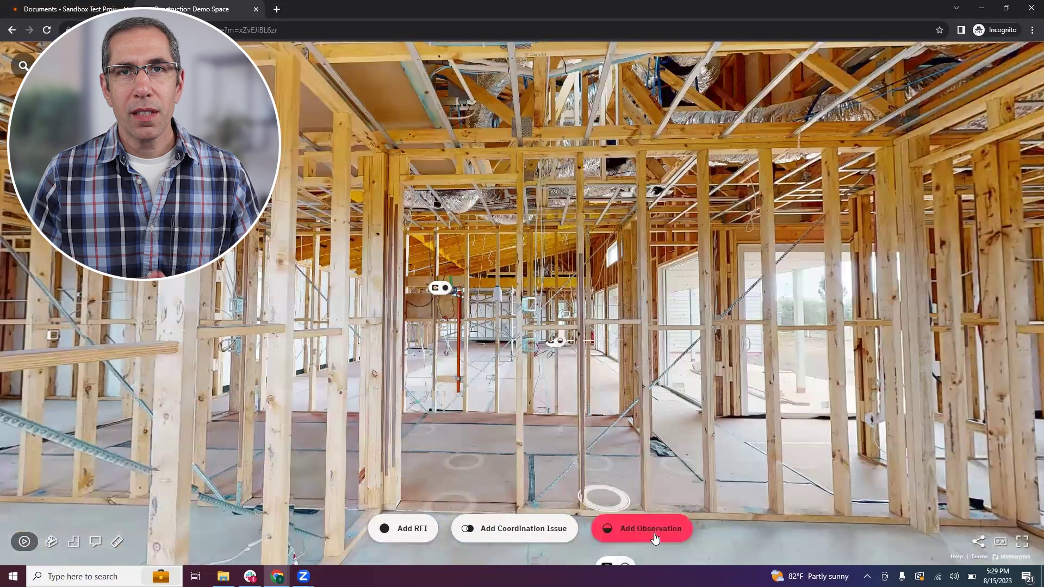
left_click(654, 537)
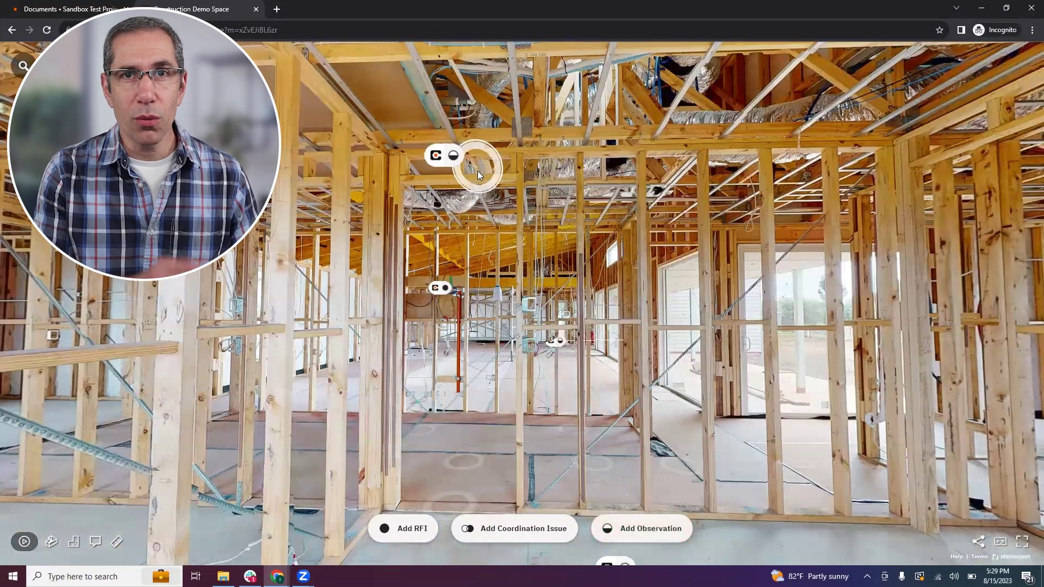
left_click(475, 175)
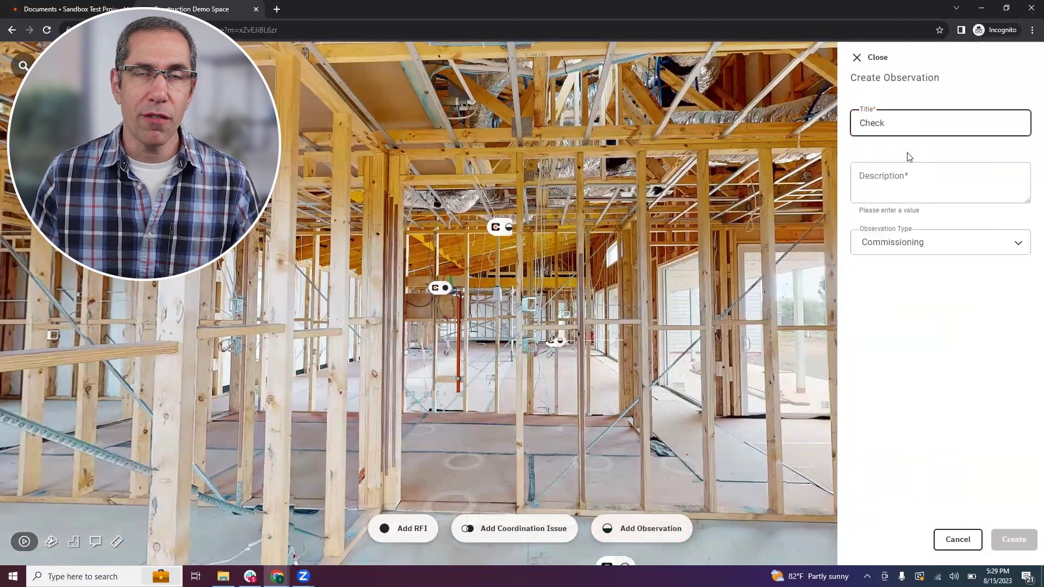
- Create a Non-Conformance observation titled 'Check Header' with description 'Verify header dimension'
type("Check Header")
left_click(902, 187)
type("Ver")
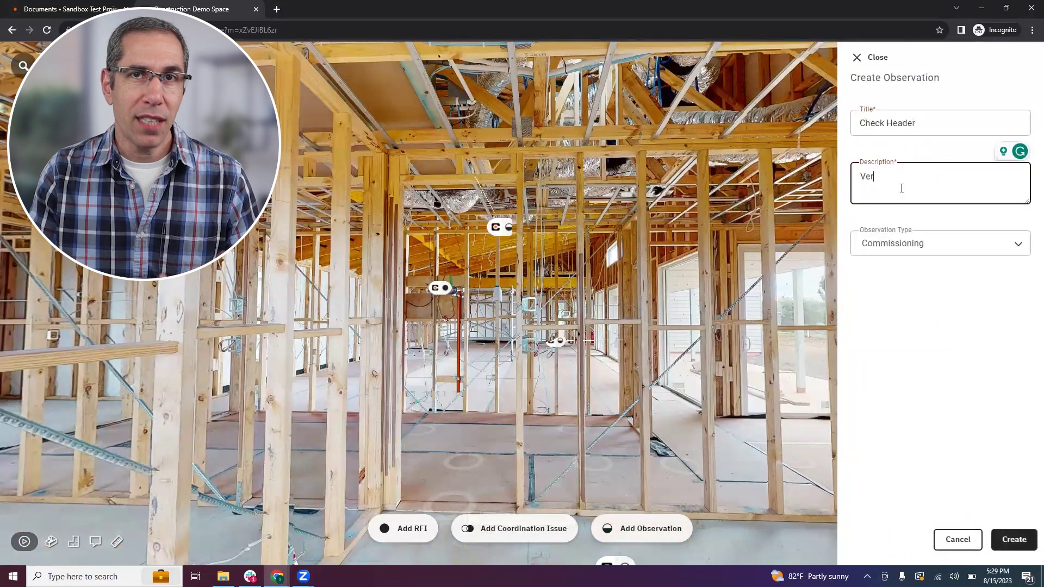
type("ify header dimension")
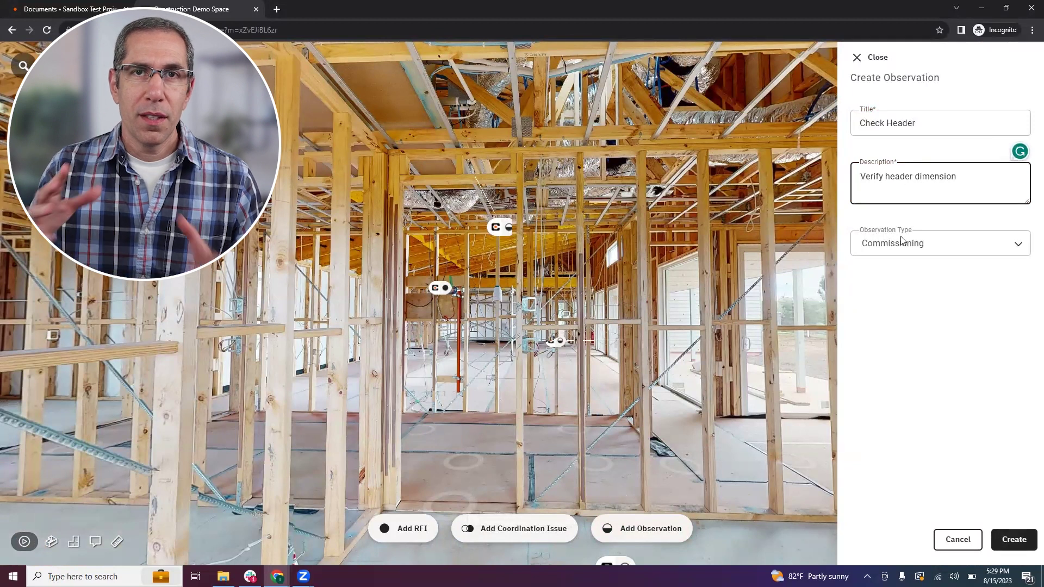
left_click(900, 242)
scroll(911, 489, "down", 1)
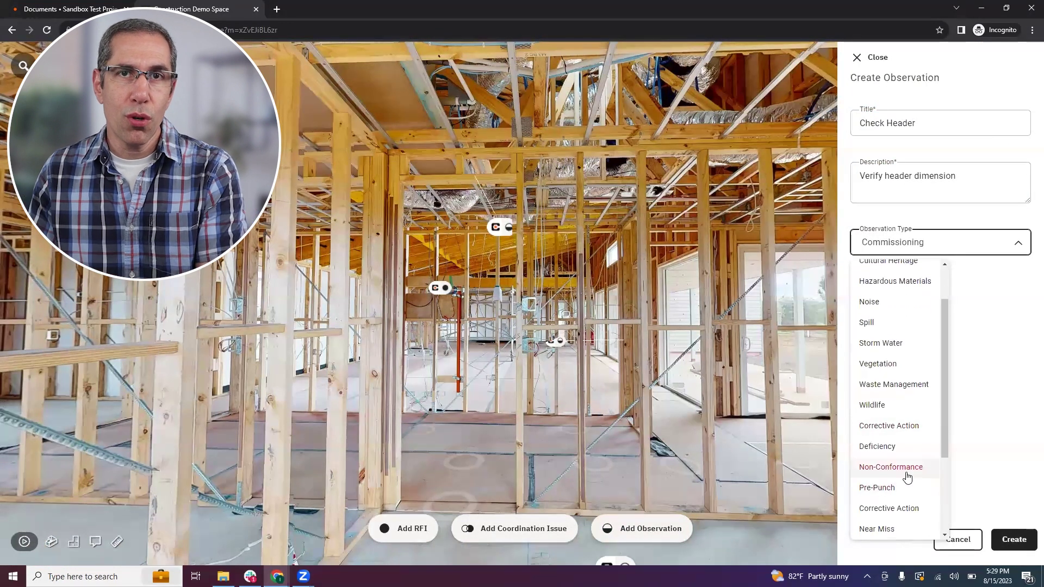
left_click(908, 468)
left_click(1014, 539)
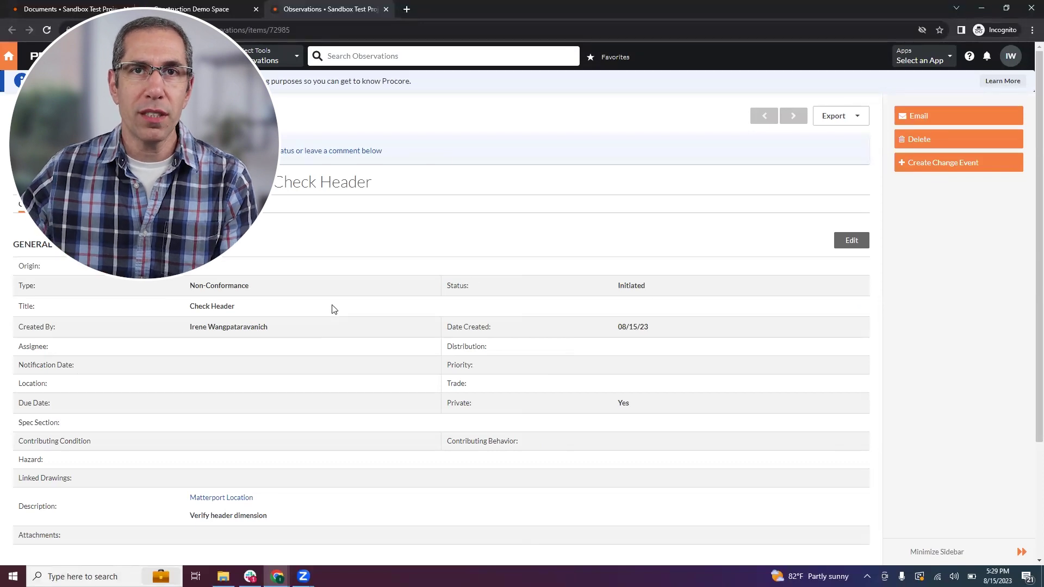
- Set the Check Header observation's trade to Carpenter
scroll(284, 195, "down", 3)
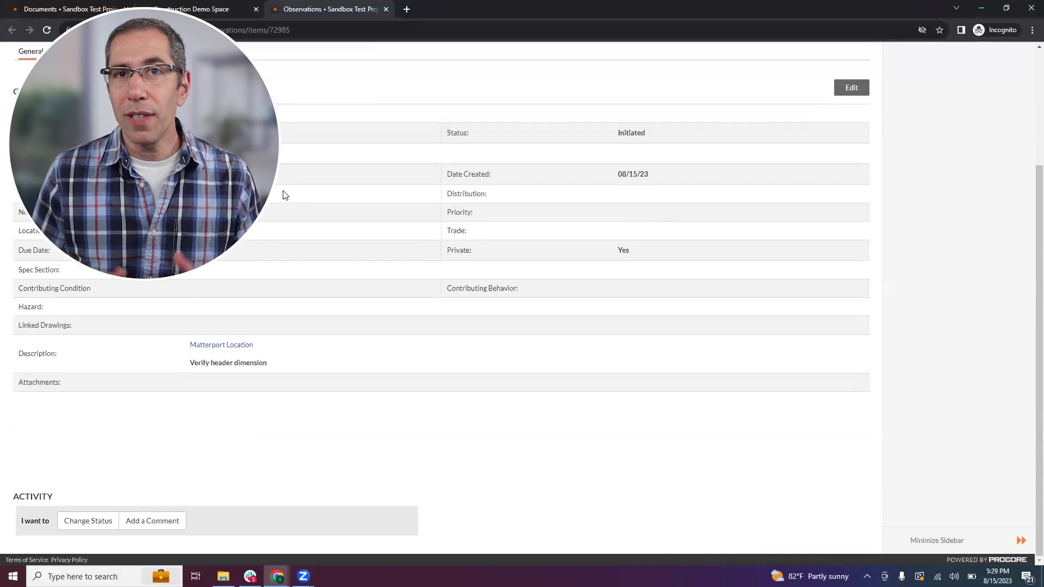
scroll(252, 403, "up", 3)
left_click(852, 241)
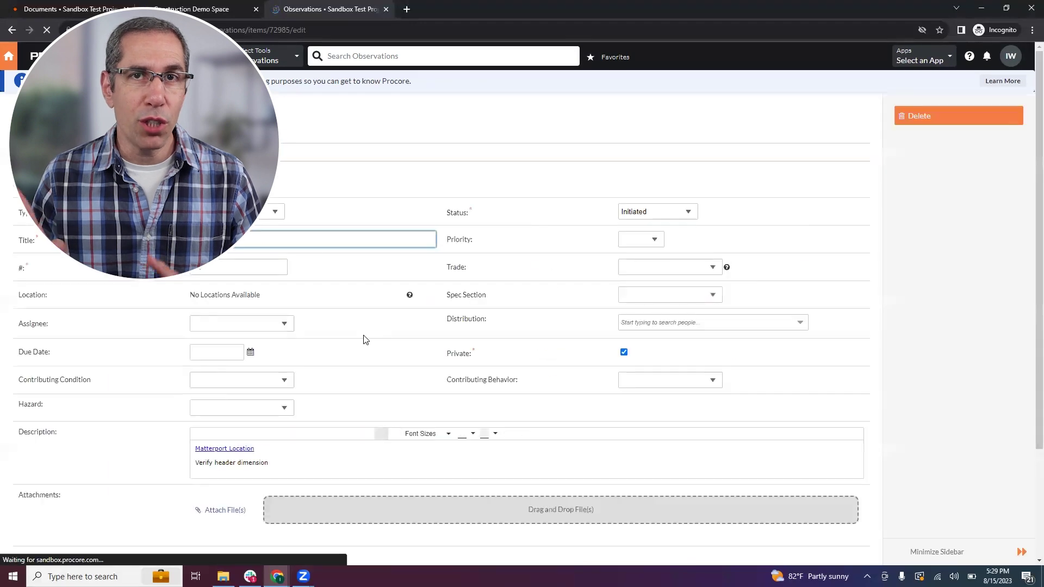
left_click(714, 267)
left_click(647, 289)
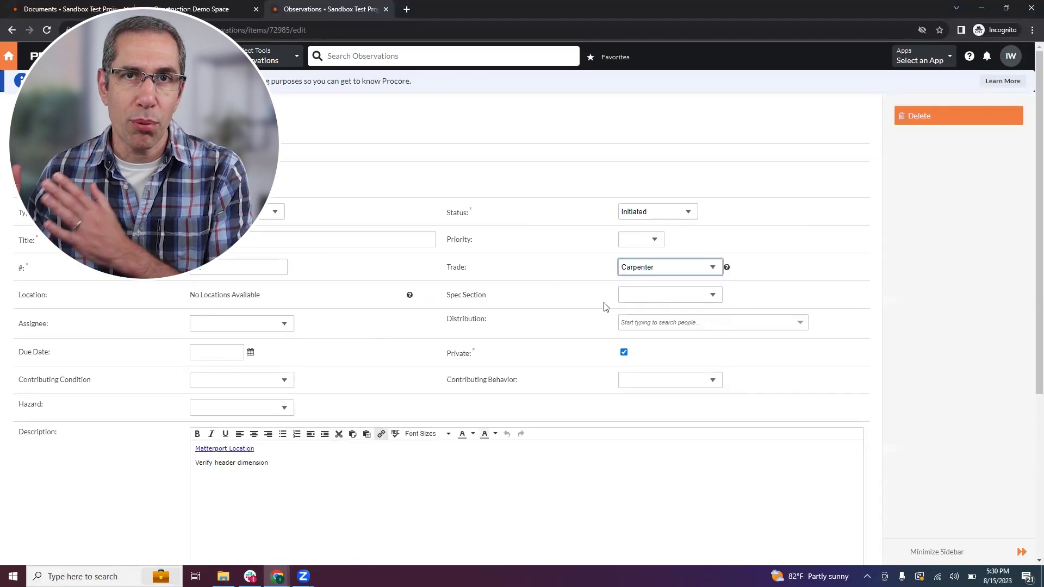
- Append 'Adding additional Details' to the description, save, and follow the Matterport Location link
left_click(289, 473)
type("Adding additional Details")
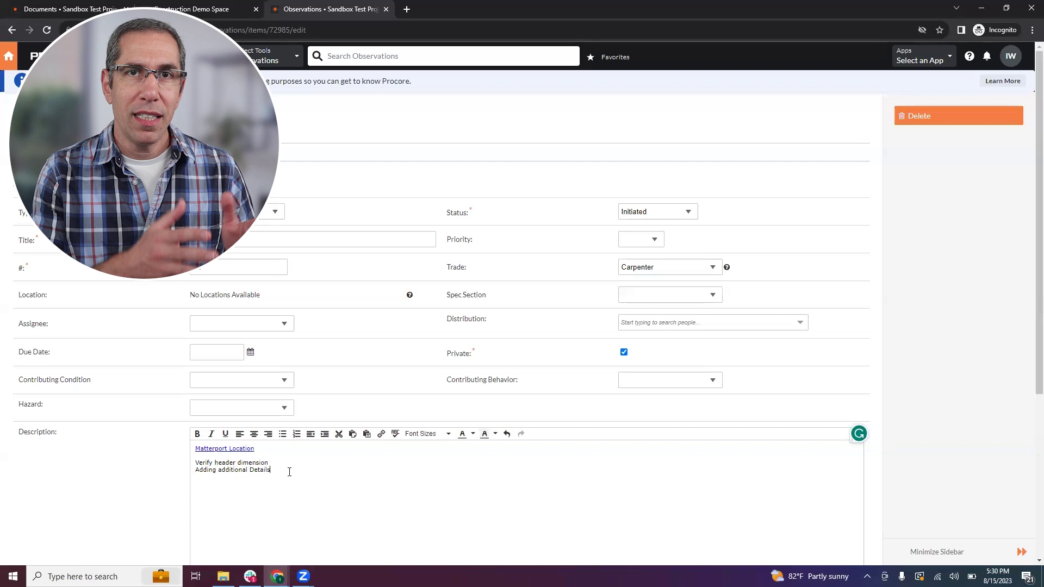
scroll(701, 340, "down", 3)
scroll(702, 340, "down", 2)
left_click(843, 510)
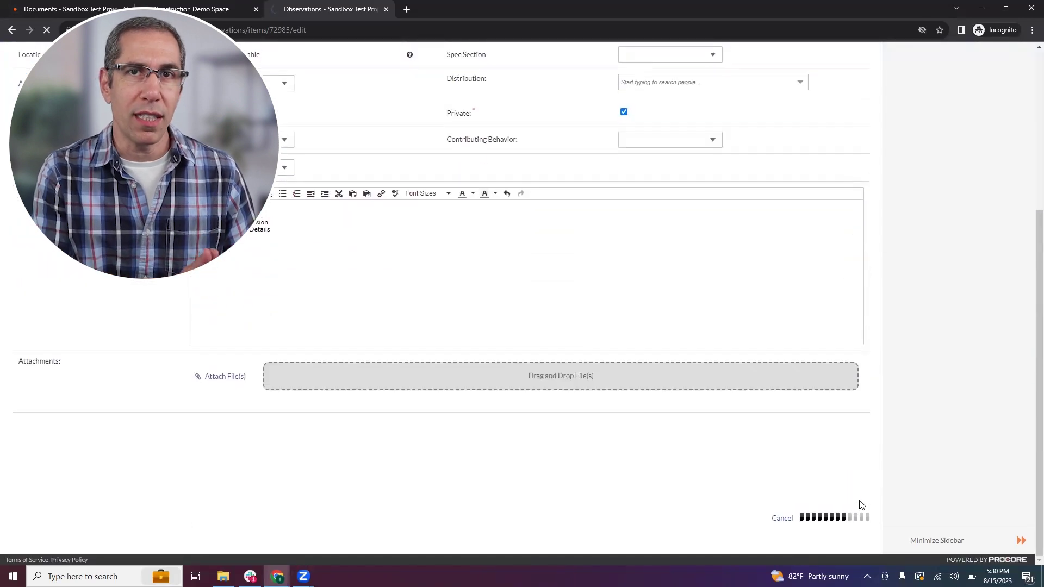
scroll(392, 349, "down", 2)
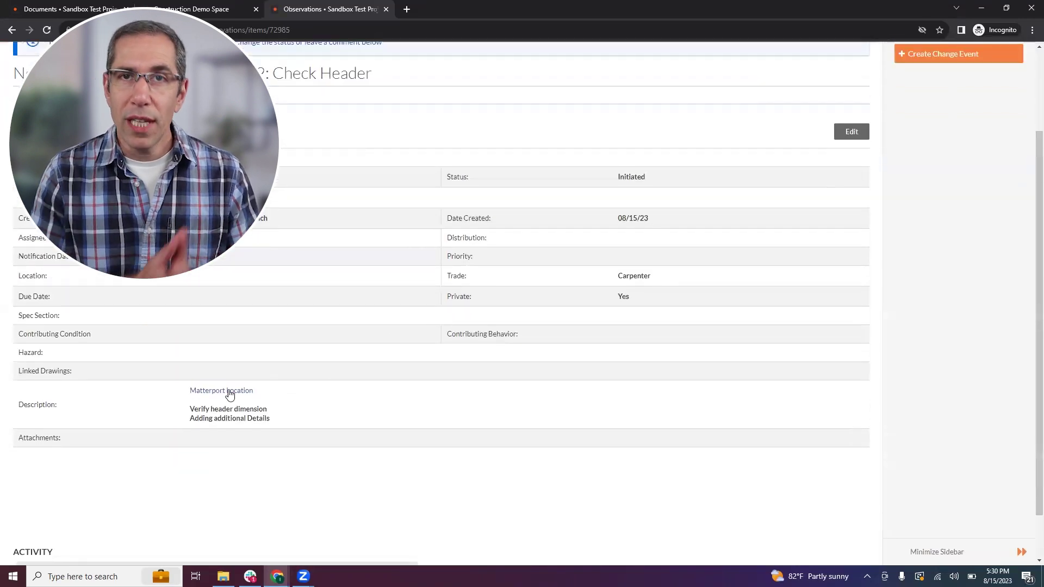
left_click(227, 391)
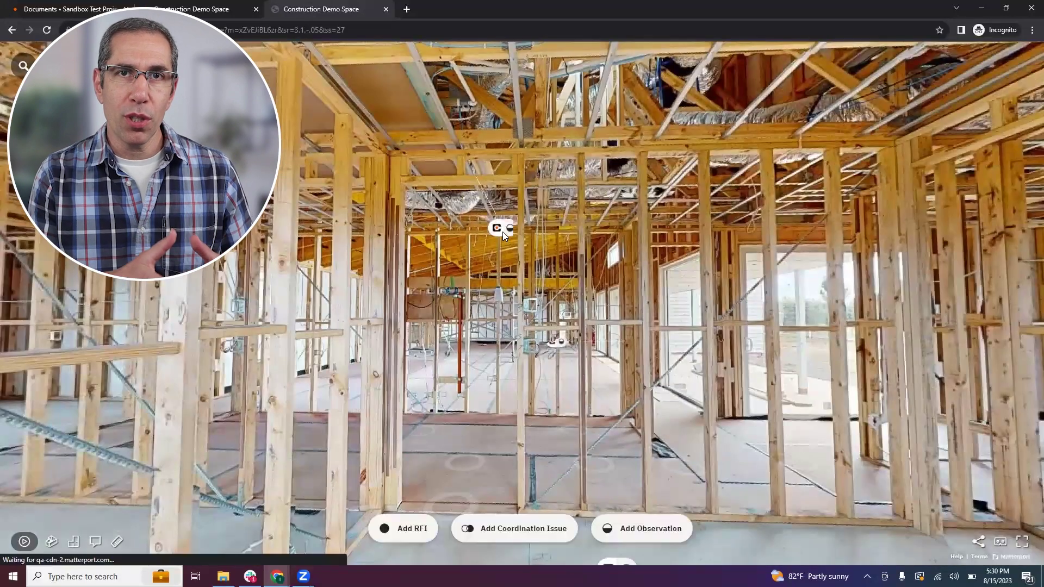
- Open the Check Header tag's detail panel showing the Carpenter trade and new description line
mouse_move(502, 232)
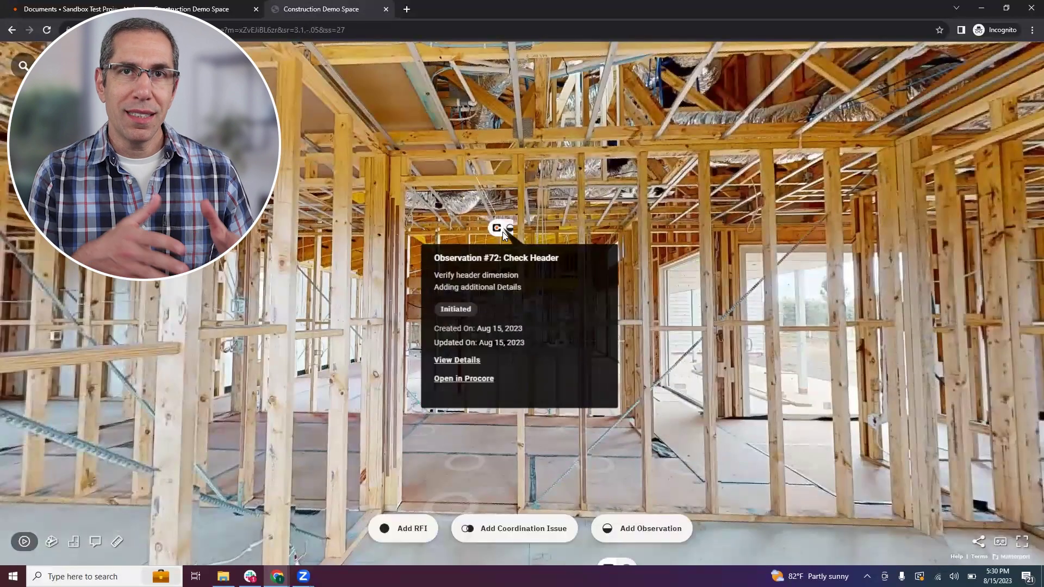
left_click(502, 231)
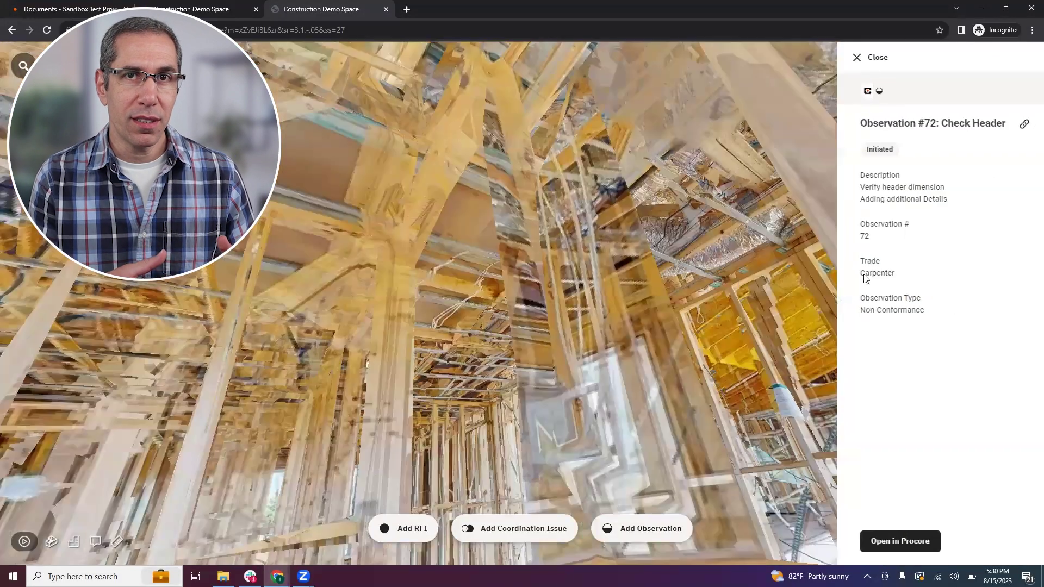